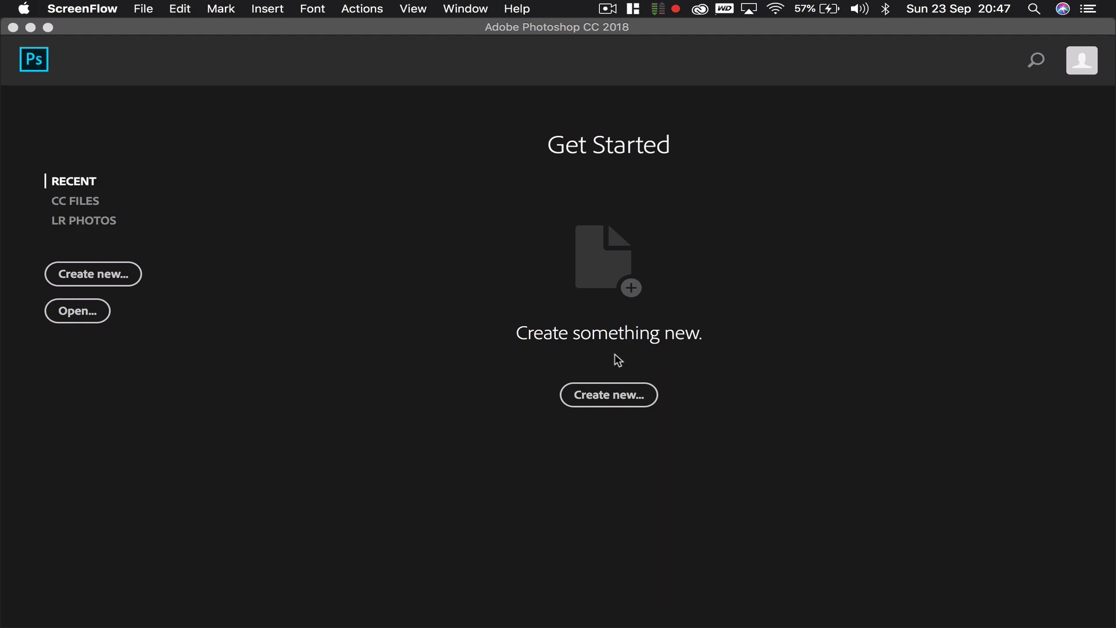
- Copy the Eiffel Tower photo from the pxhere page with Copy Image
key(ctrl+Right)
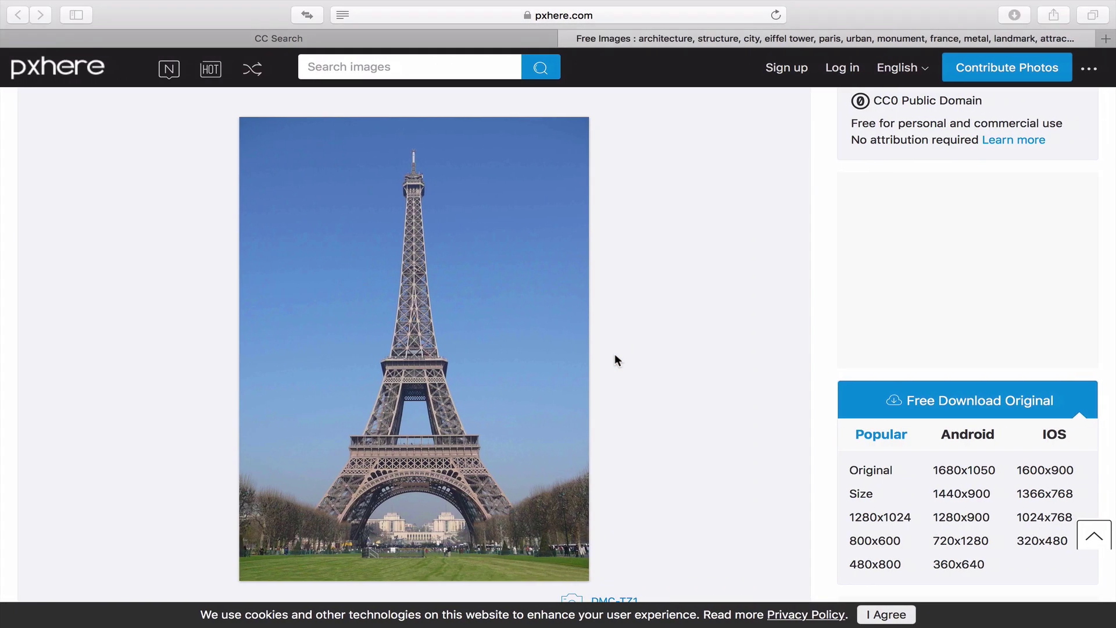
click(375, 37)
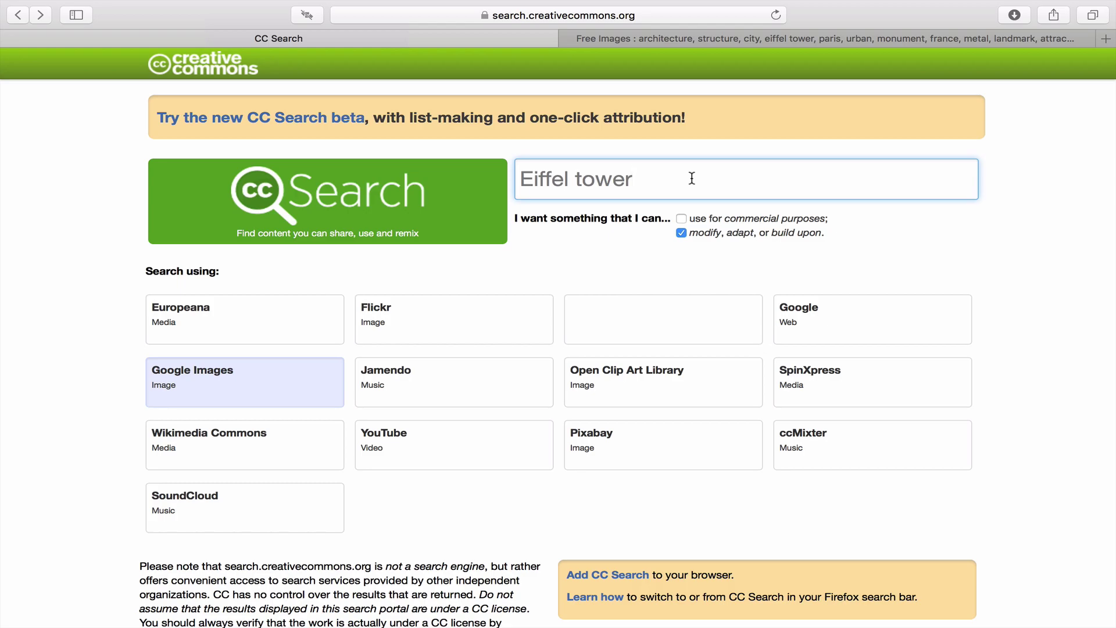
click(747, 30)
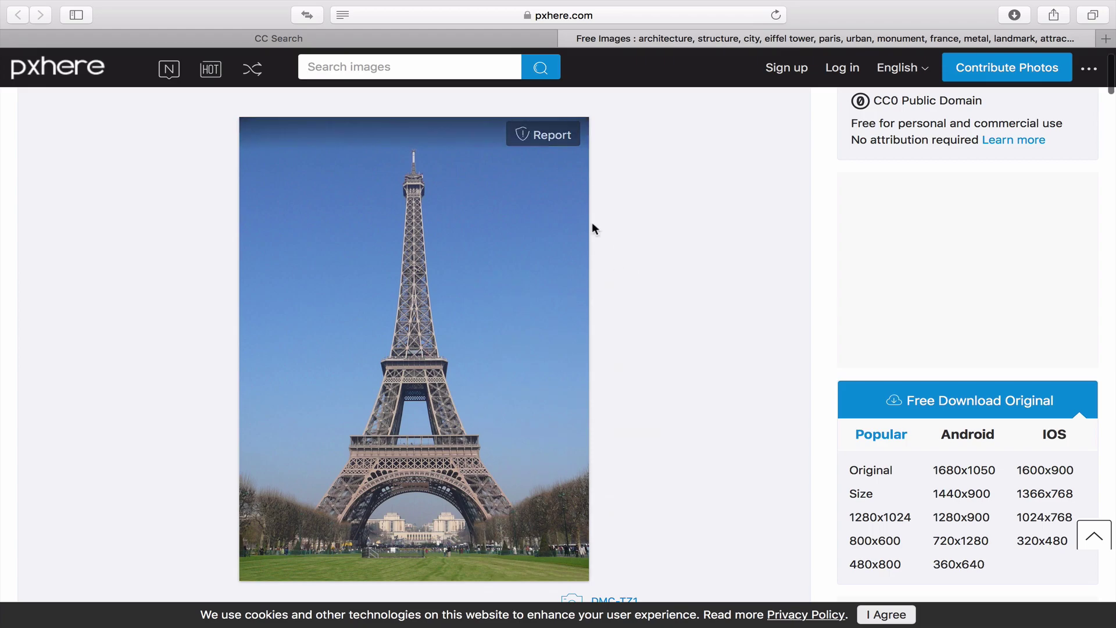
right_click(449, 274)
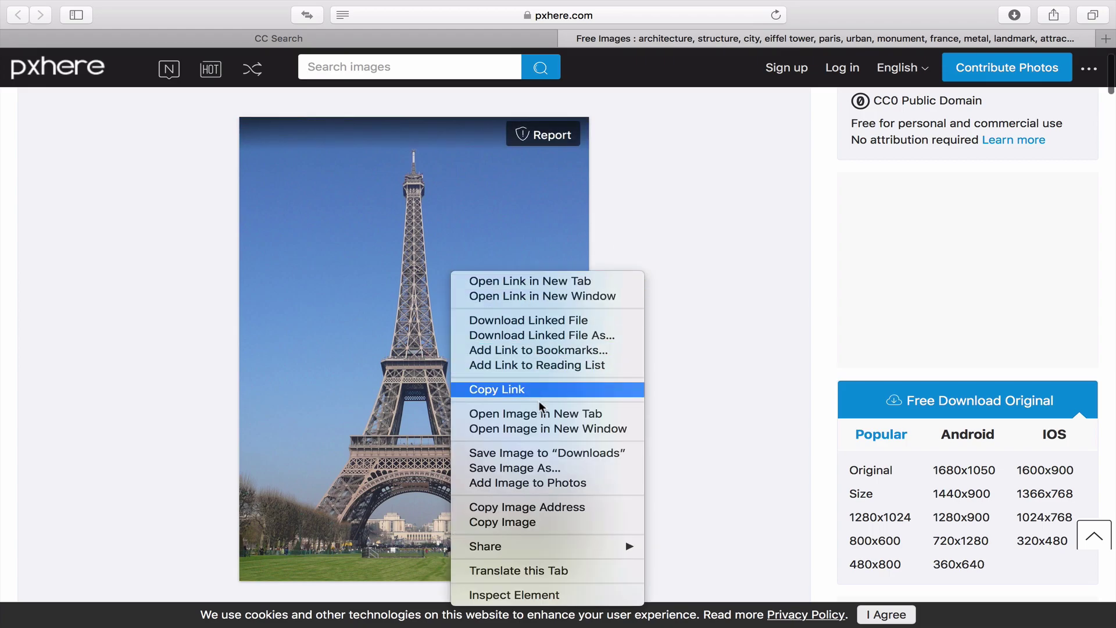
click(529, 523)
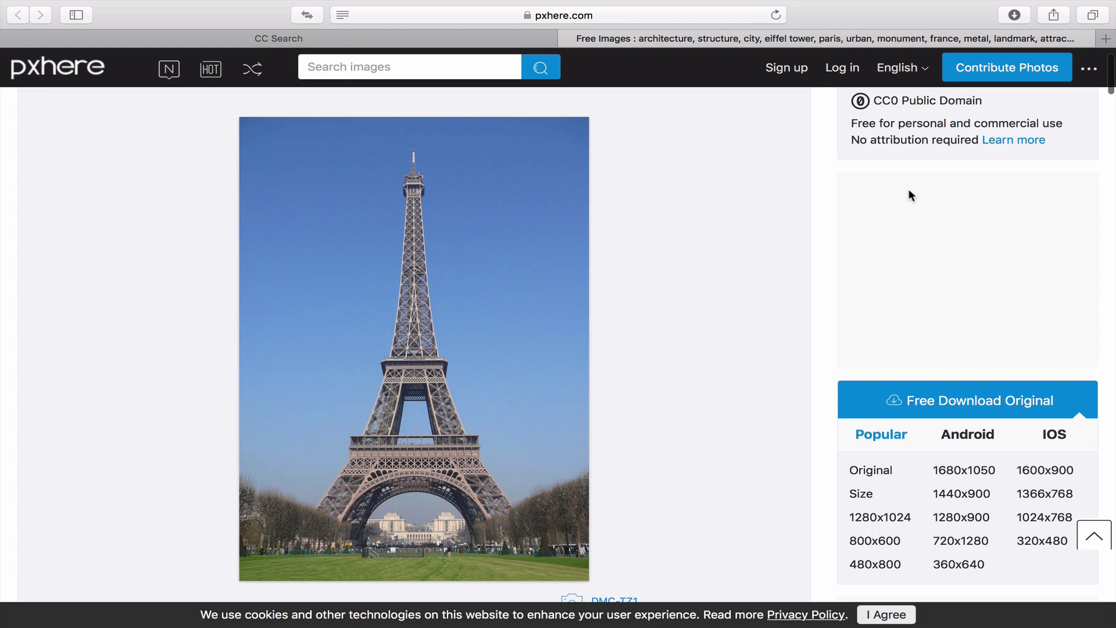
- Create a new Photoshop document from the Clipboard preset, 1200 × 1771 px at 72 ppi
key(super+Tab)
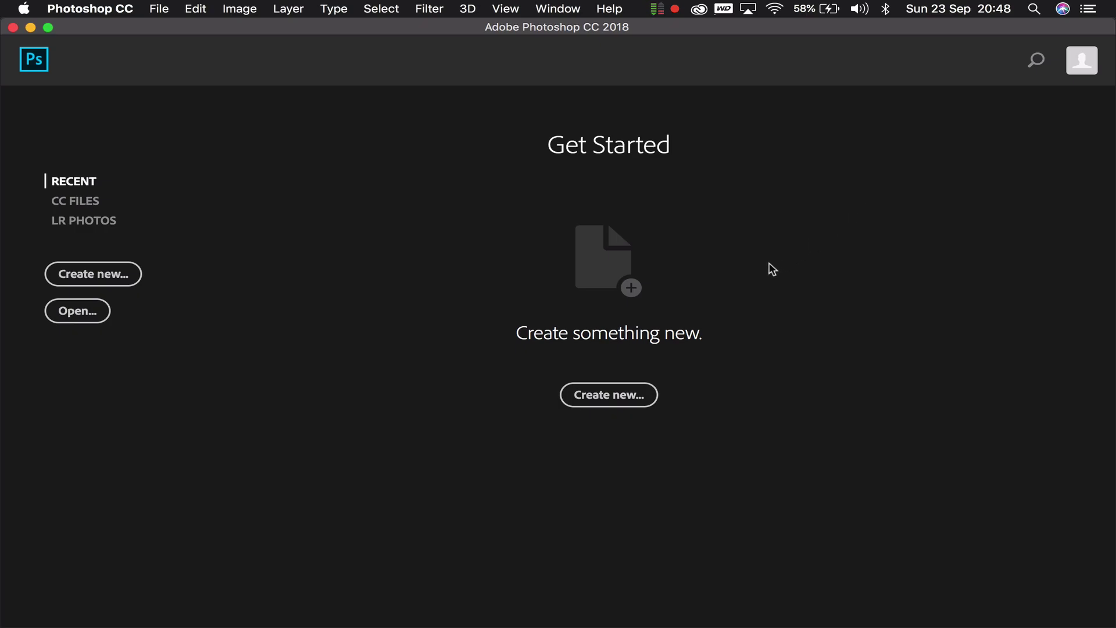
click(575, 397)
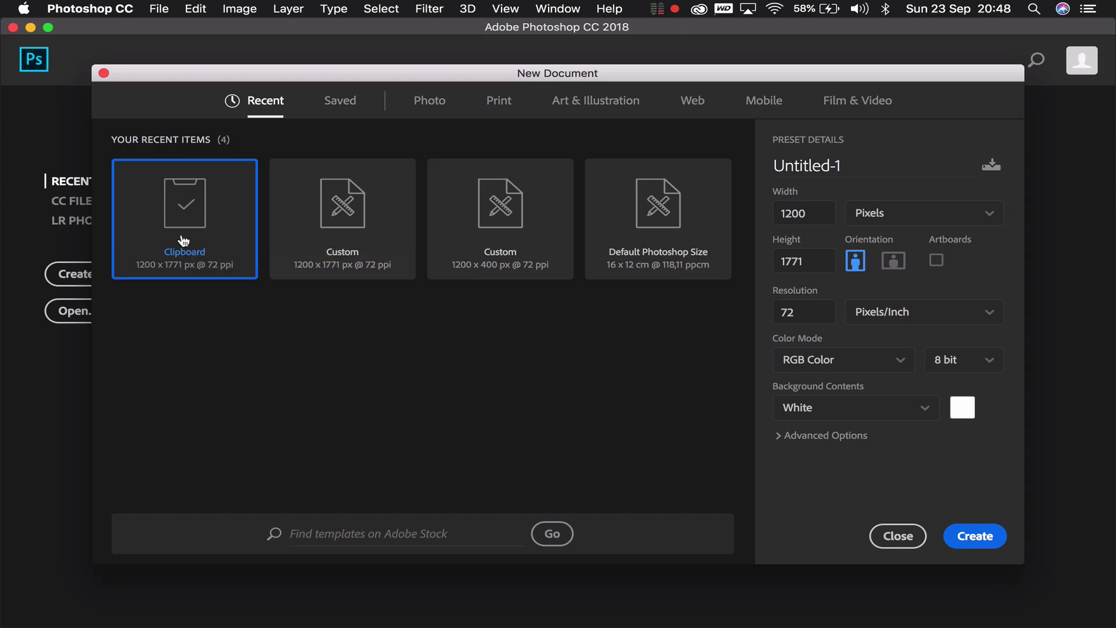
click(994, 544)
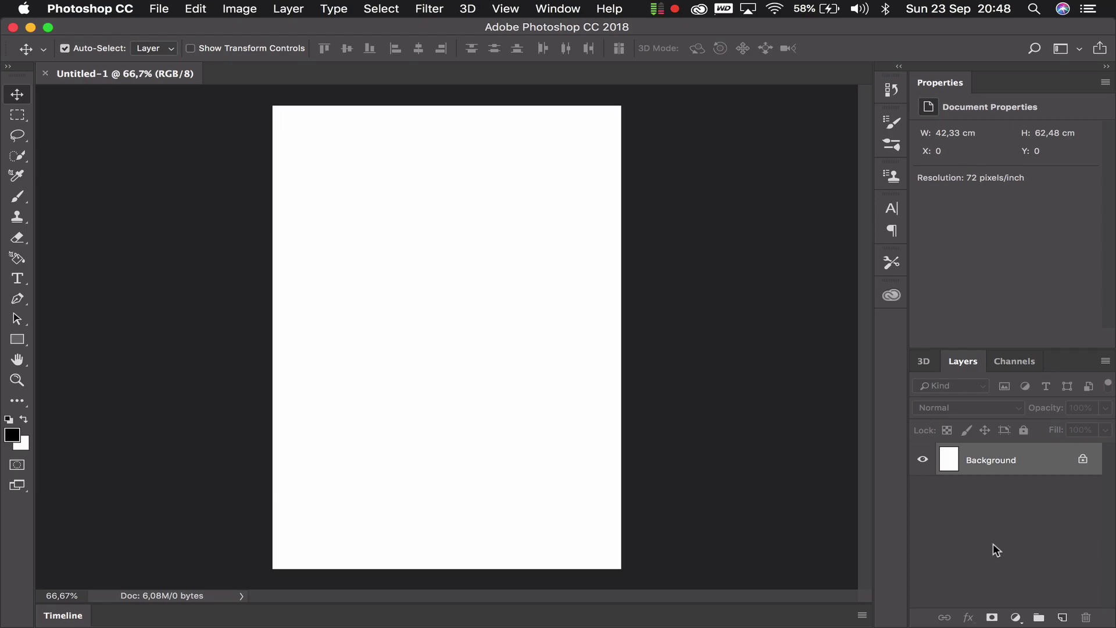
- Paste the copied Eiffel Tower photo into Untitled-1 as Layer 1
key(super+v)
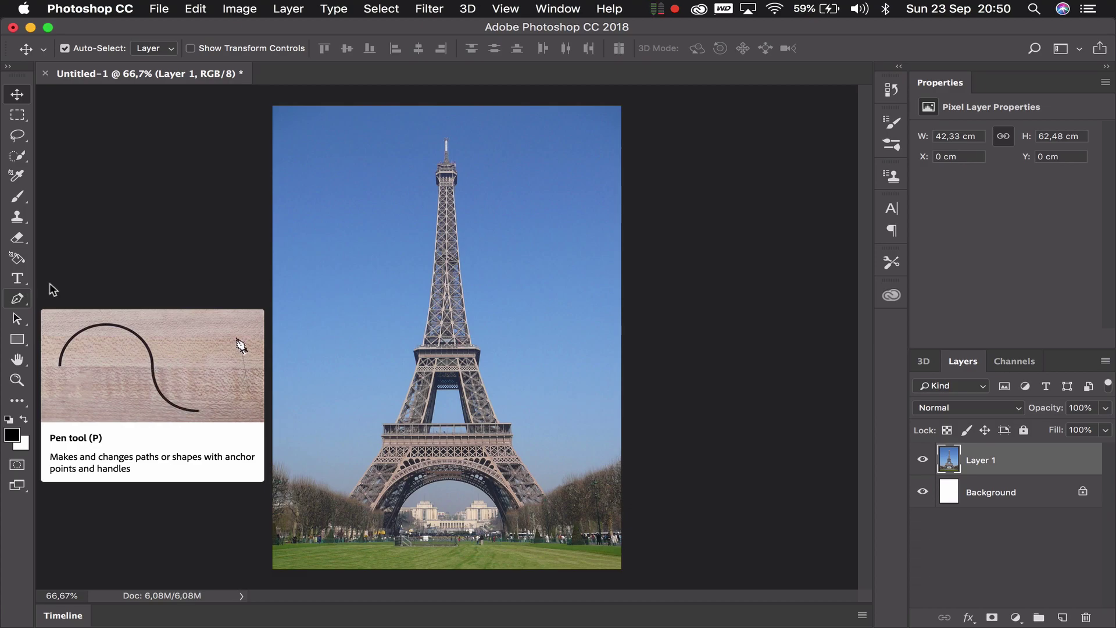
- Pick the Lasso tool and make a first rough outline around the tower's top
click(131, 249)
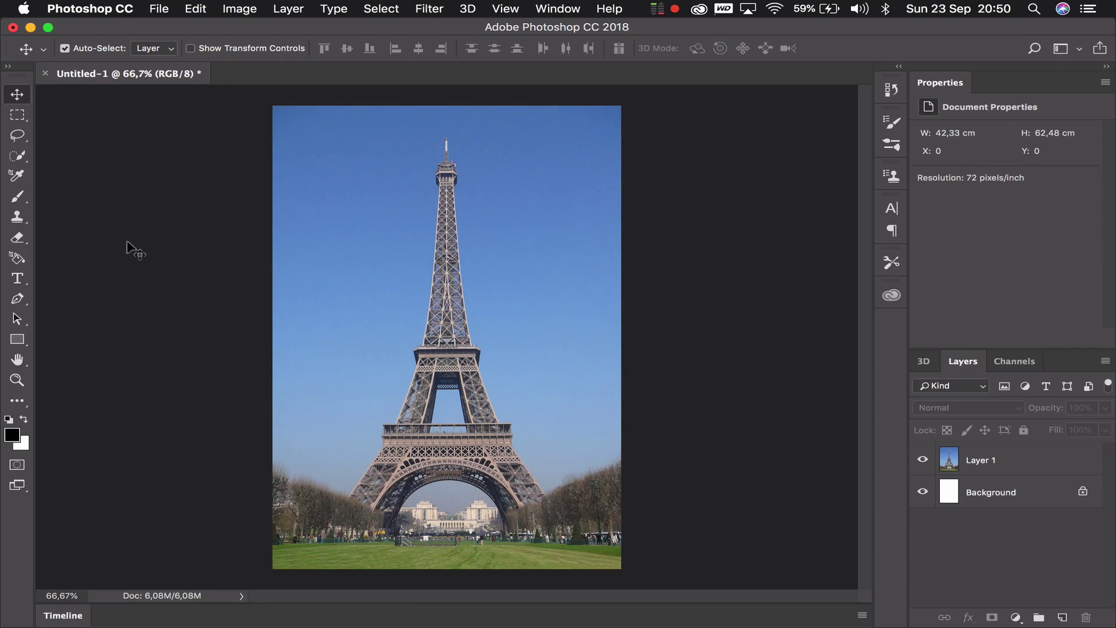
click(19, 138)
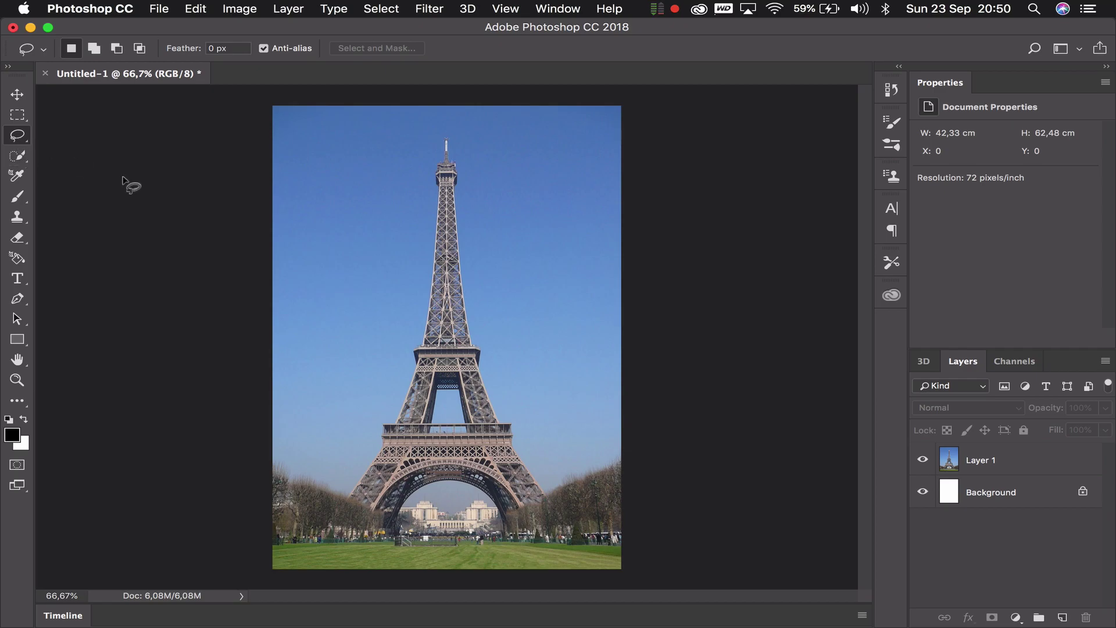
mouse_move(351, 164)
mouse_down()
mouse_move(440, 205)
mouse_move(436, 262)
mouse_move(370, 298)
mouse_up()
drag(329, 250, 332, 239)
- Redraw the lasso outline around the whole tower, from its tip down its right leg to the lawn
mouse_move(343, 495)
mouse_down()
mouse_move(415, 343)
mouse_move(429, 163)
mouse_move(443, 133)
mouse_move(454, 153)
mouse_up()
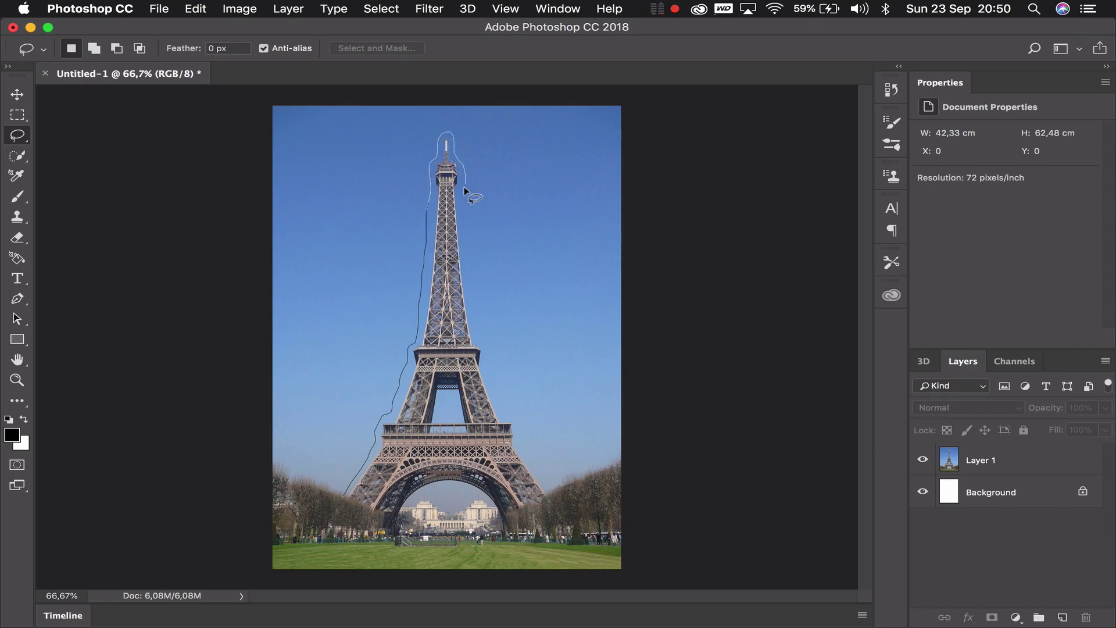
drag(465, 230, 468, 261)
drag(488, 359, 492, 377)
mouse_move(517, 433)
mouse_down()
mouse_move(574, 534)
mouse_move(559, 547)
mouse_move(348, 548)
mouse_move(336, 536)
mouse_move(343, 495)
mouse_up()
scroll(441, 255, up, 5)
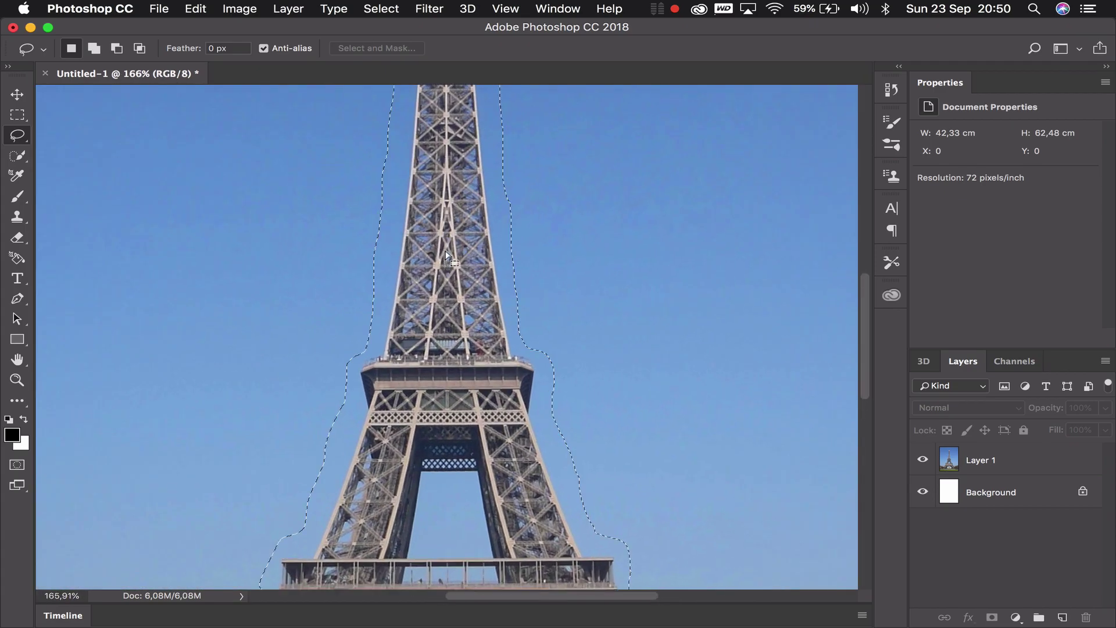
scroll(446, 255, up, 1)
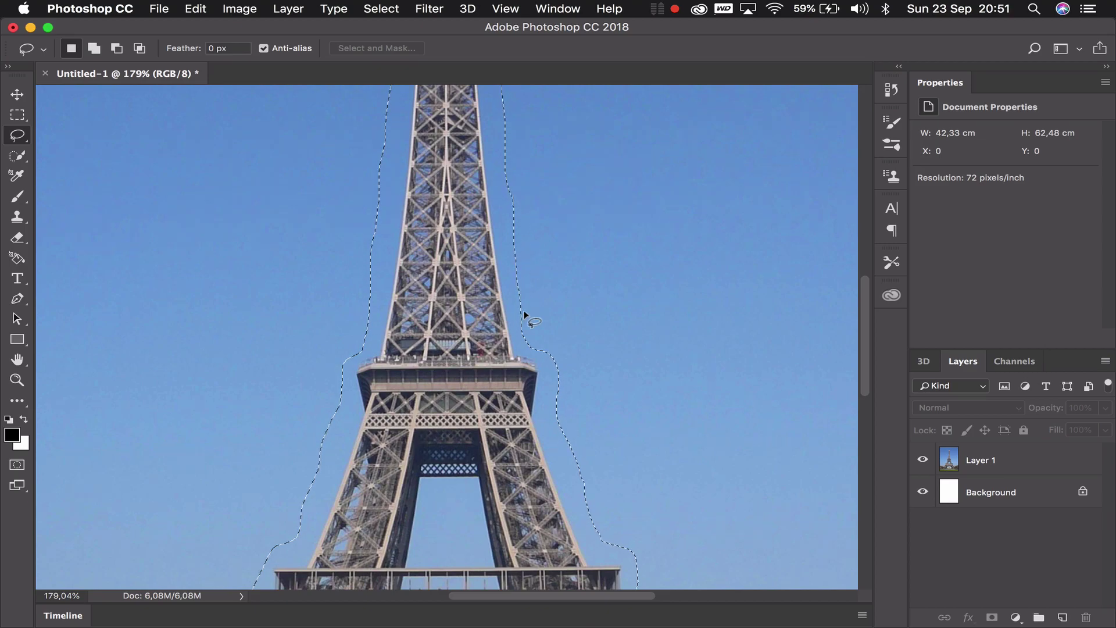
scroll(524, 312, down, 1)
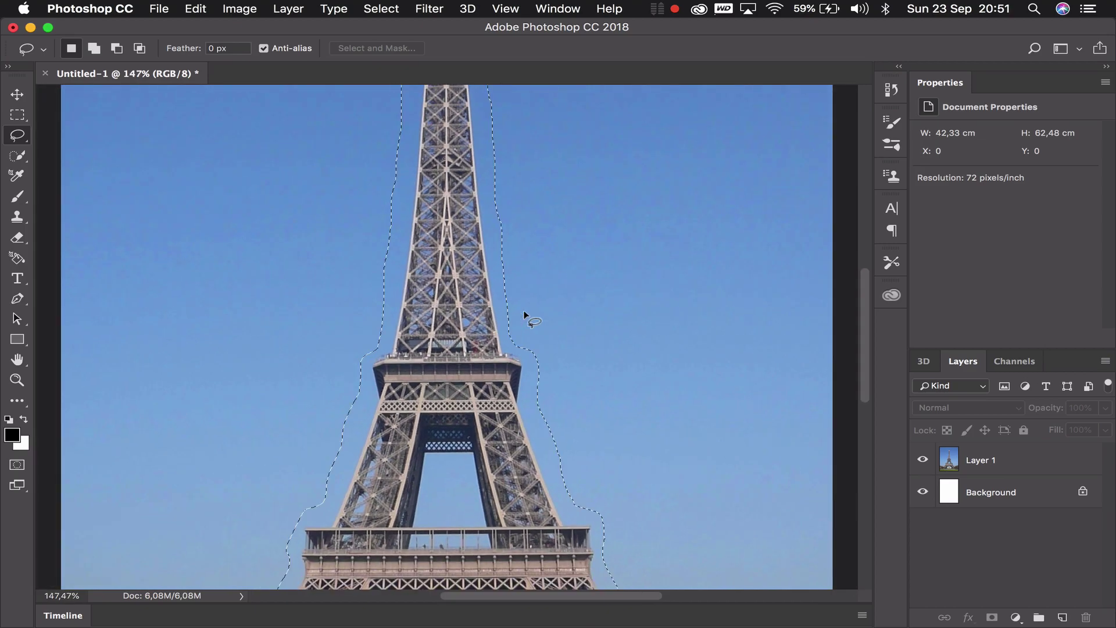
scroll(524, 309, down, 3)
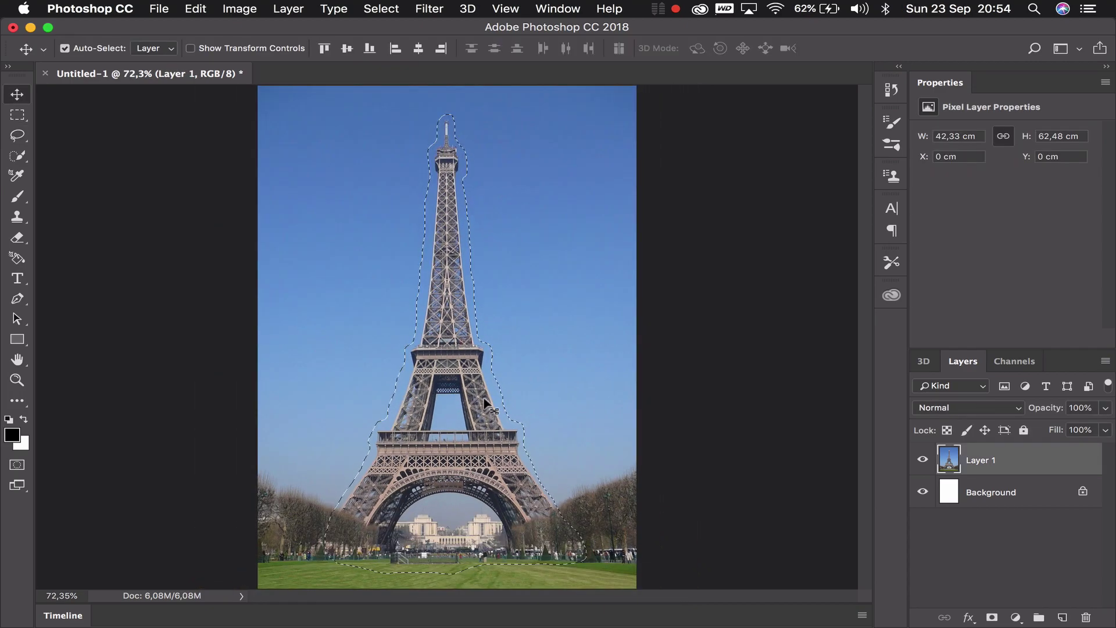
- Paste the lasso-cut tower into Illustrator, shrink it to about half size and move it onto the artboard
key(super)
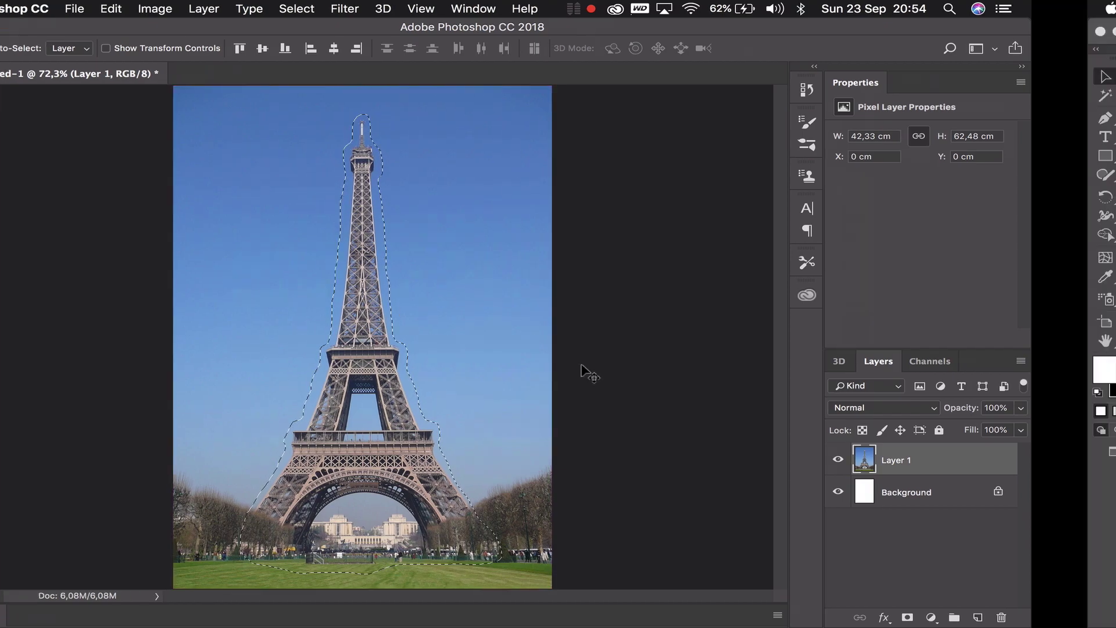
key(super+v)
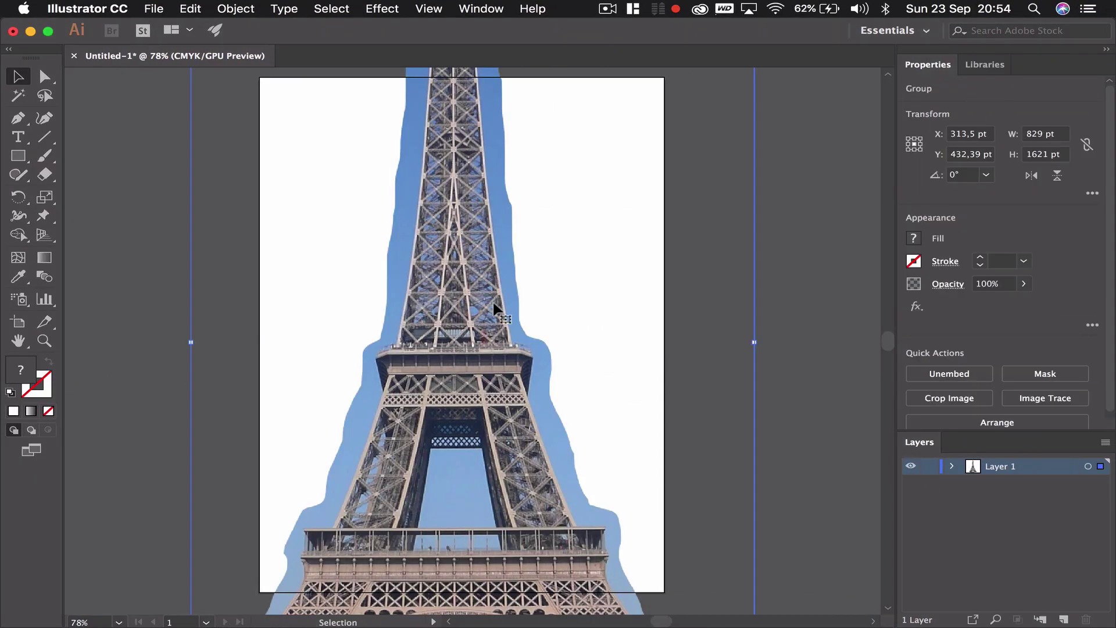
scroll(442, 265, down, 5)
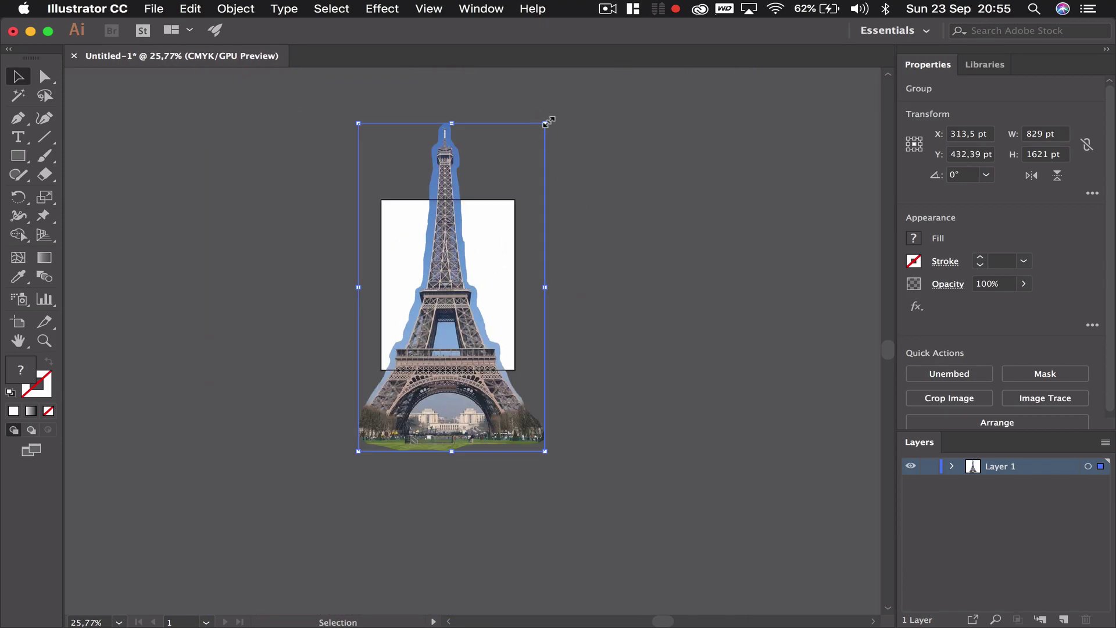
drag(547, 122, 448, 293)
drag(393, 377, 445, 265)
scroll(444, 264, up, 10)
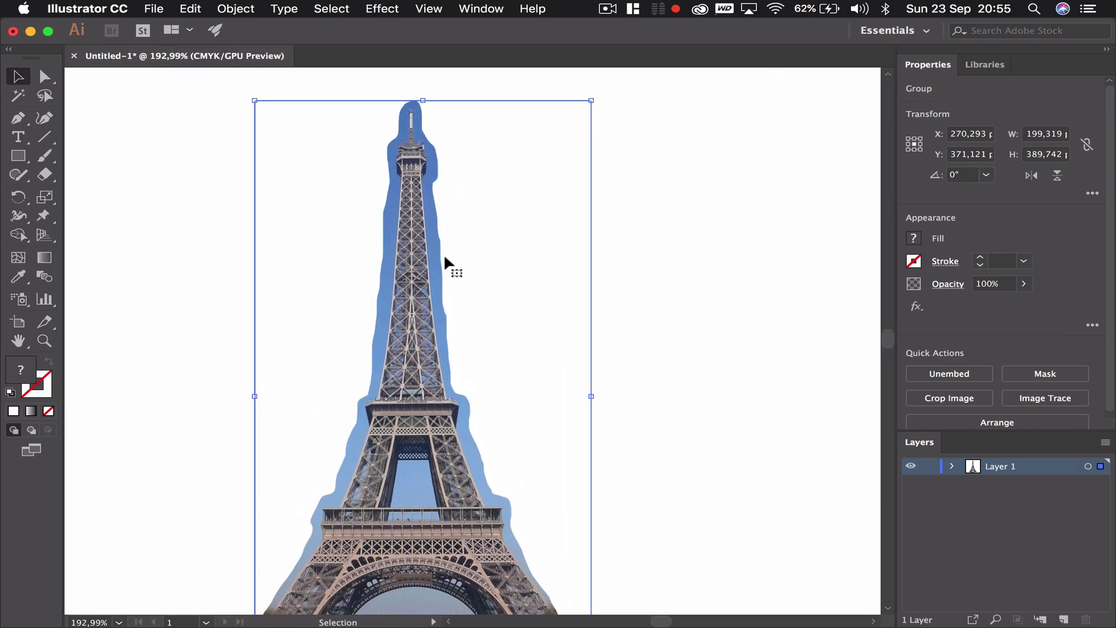
scroll(523, 285, down, 3)
scroll(523, 285, left, 2)
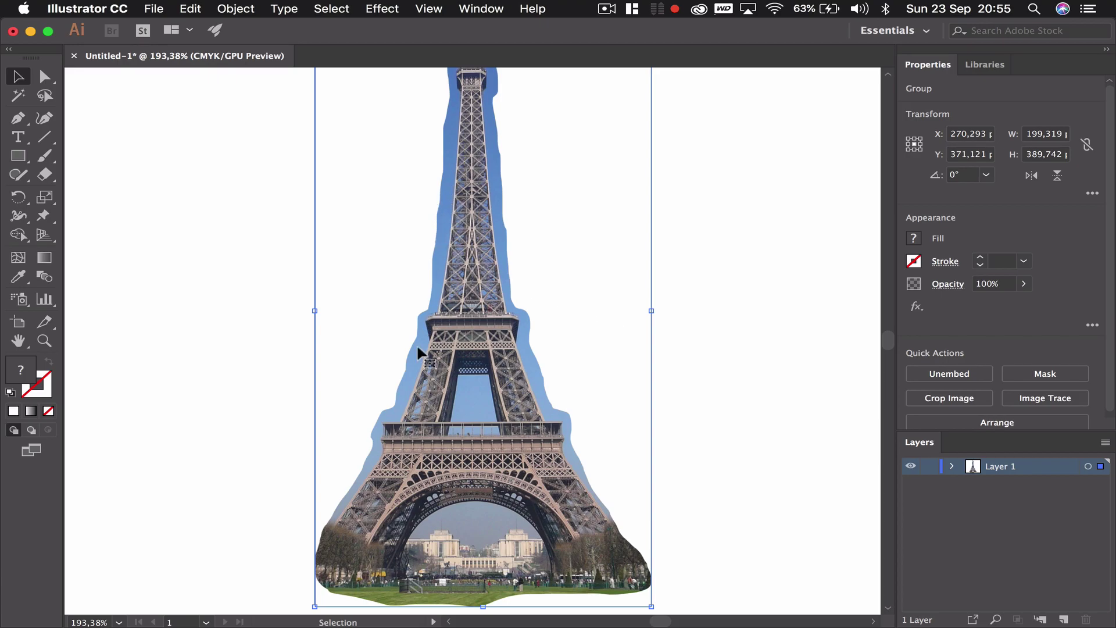
scroll(418, 352, down, 5)
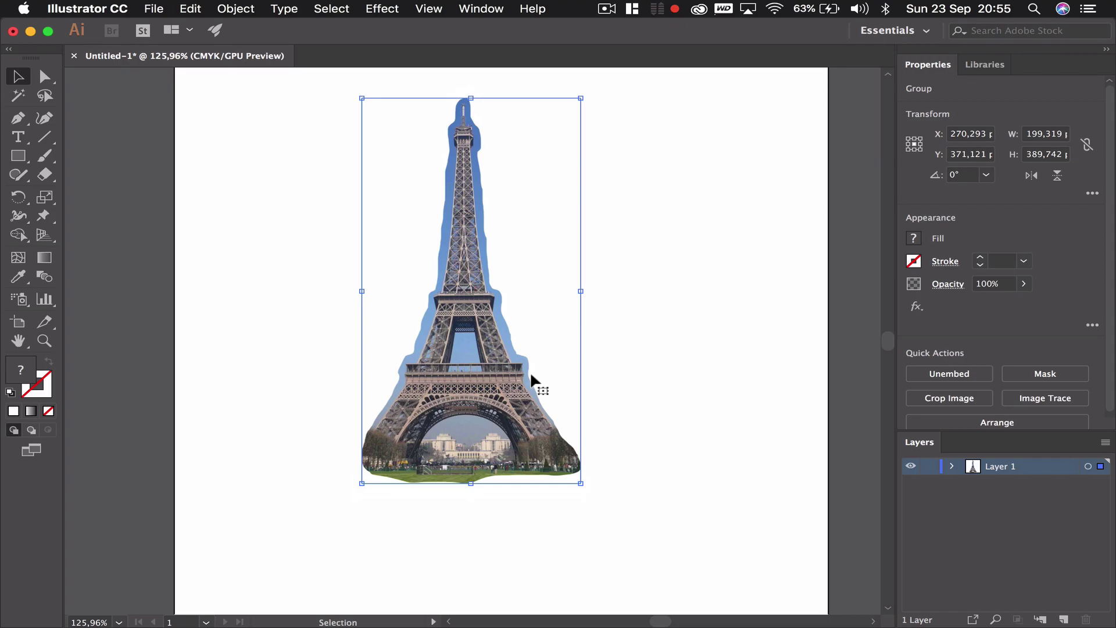
key(ctrl+Left)
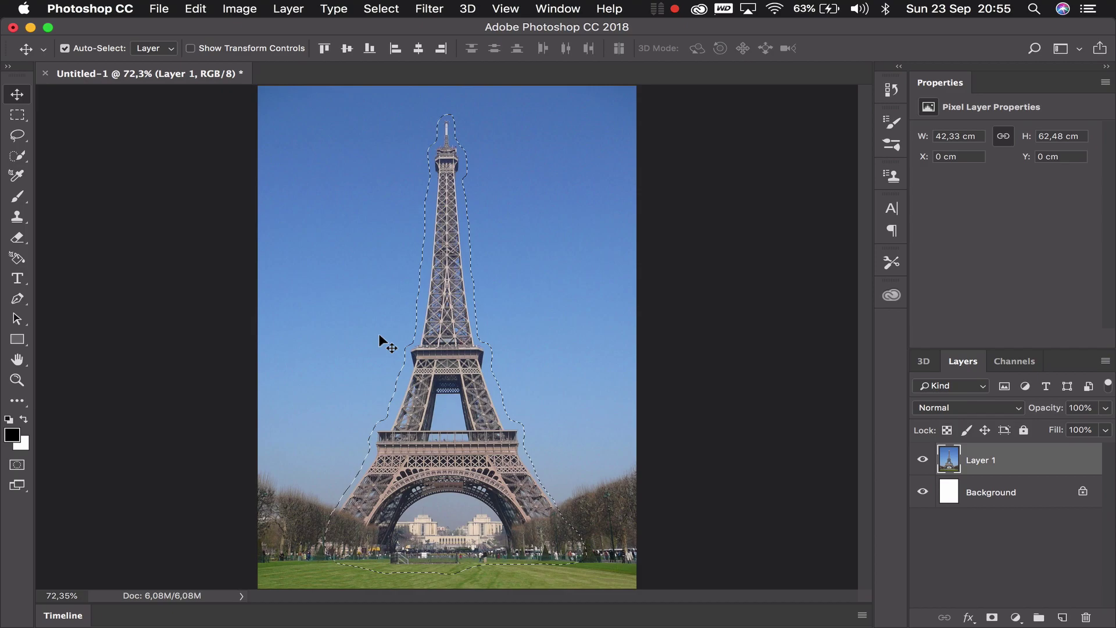
- Replace the lasso selection with a rectangular marquee of about 27.02 x 56.44 cm around the tower
click(14, 119)
key(super+d)
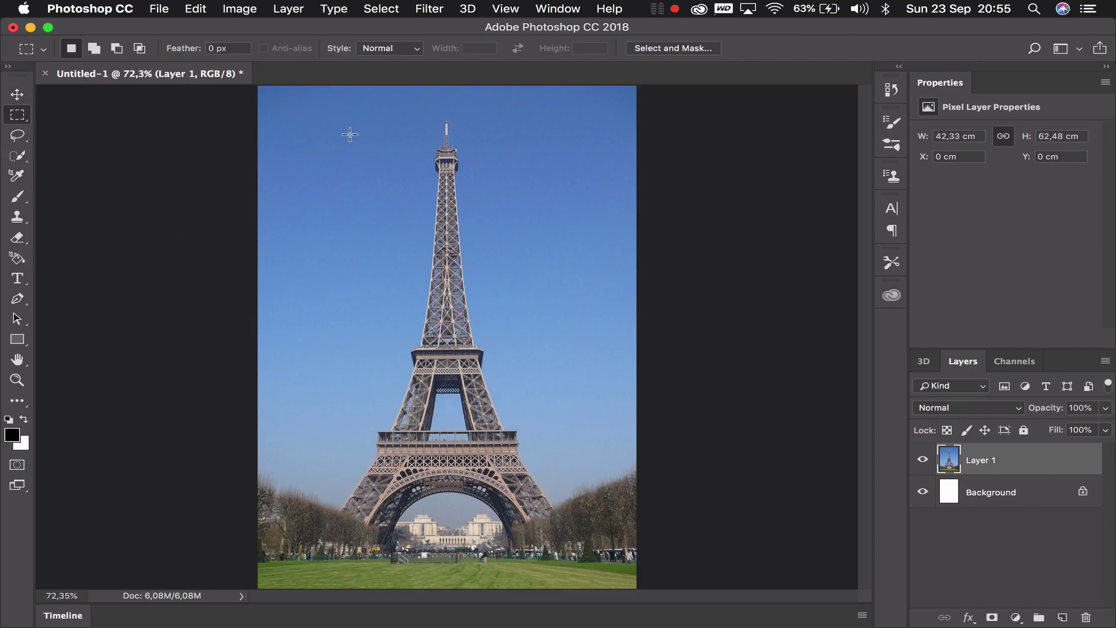
drag(335, 112, 563, 563)
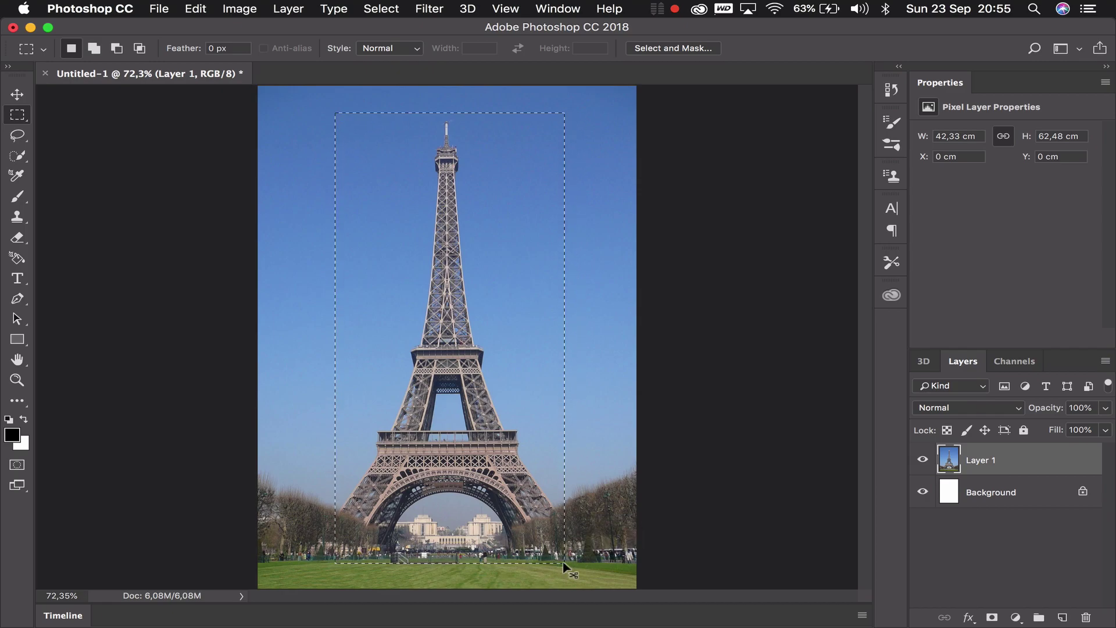
- Paste the rectangular tower cut-out into Illustrator, shrink it and place it right of the lasso-cut tower
key(ctrl+Right)
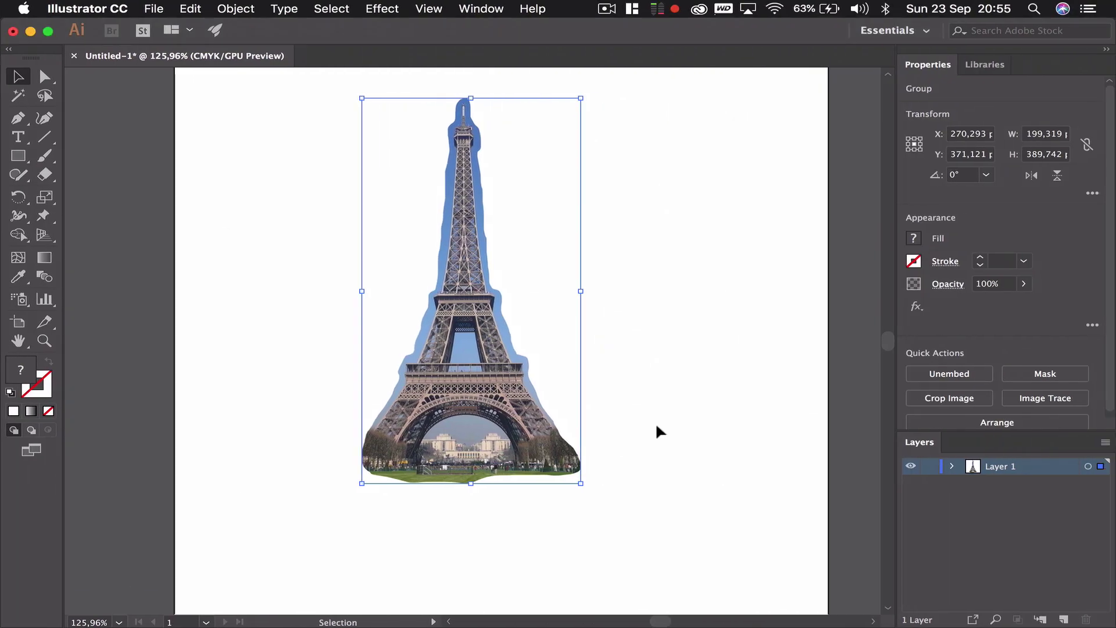
key(a)
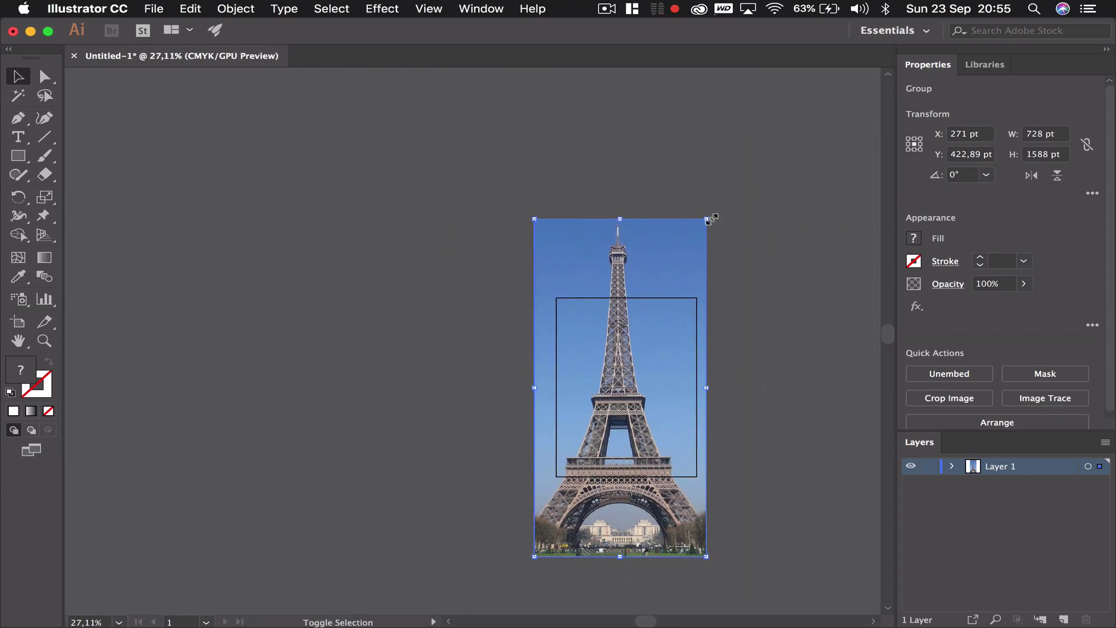
drag(711, 218, 579, 381)
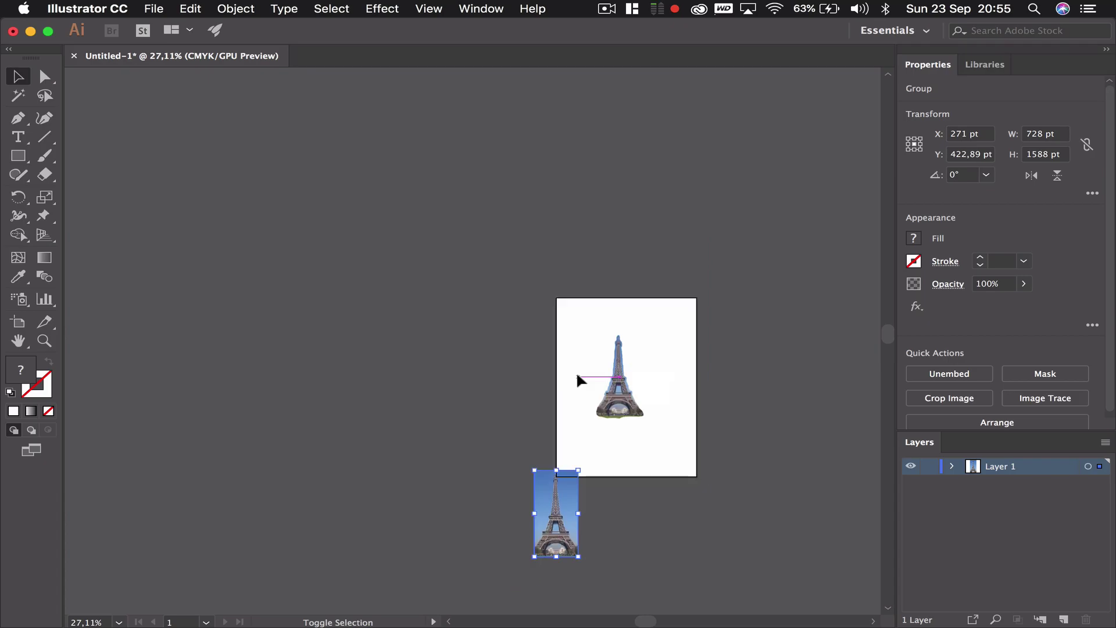
drag(565, 511, 668, 368)
scroll(669, 369, up, 3)
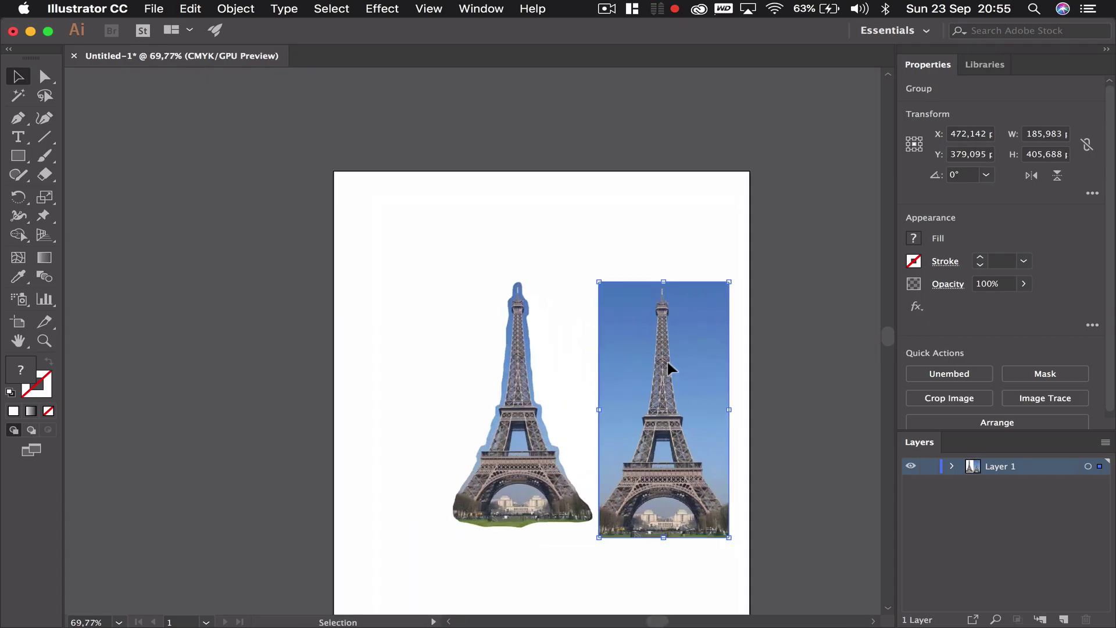
scroll(668, 369, up, 3)
drag(407, 363, 286, 370)
drag(576, 307, 508, 301)
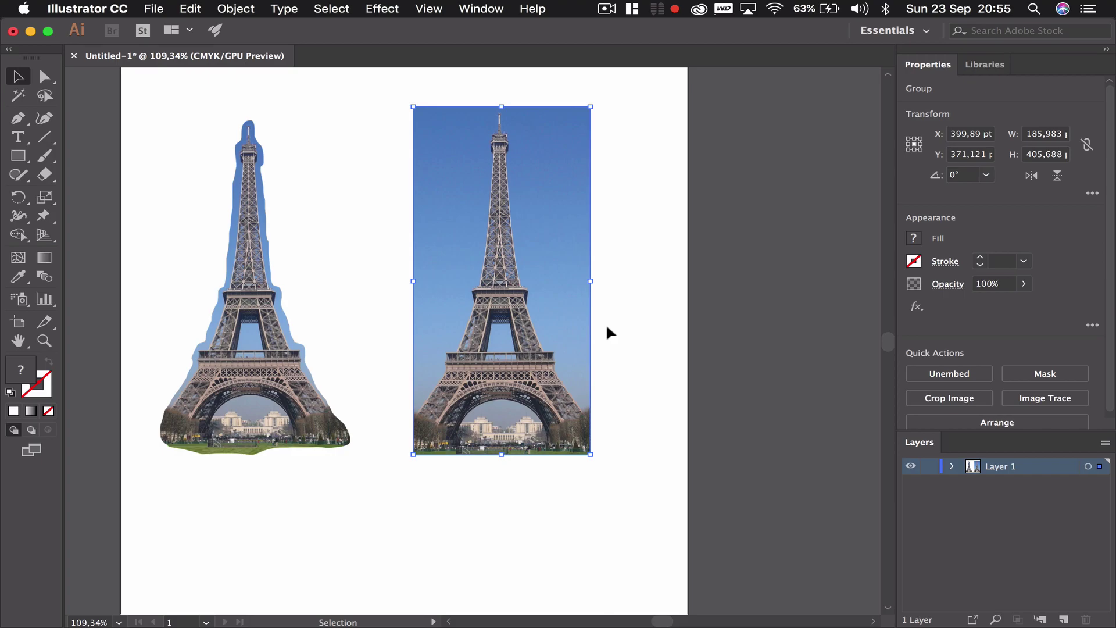
key(ctrl+Left)
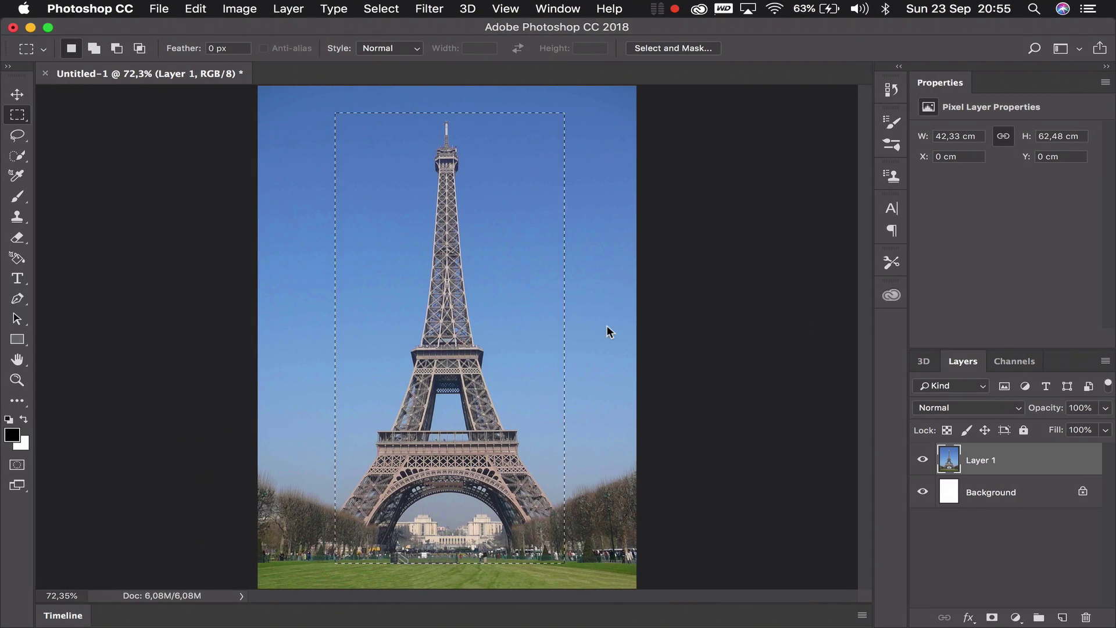
- Draw an elliptical marquee around the tower's upper section
click(25, 120)
click(81, 128)
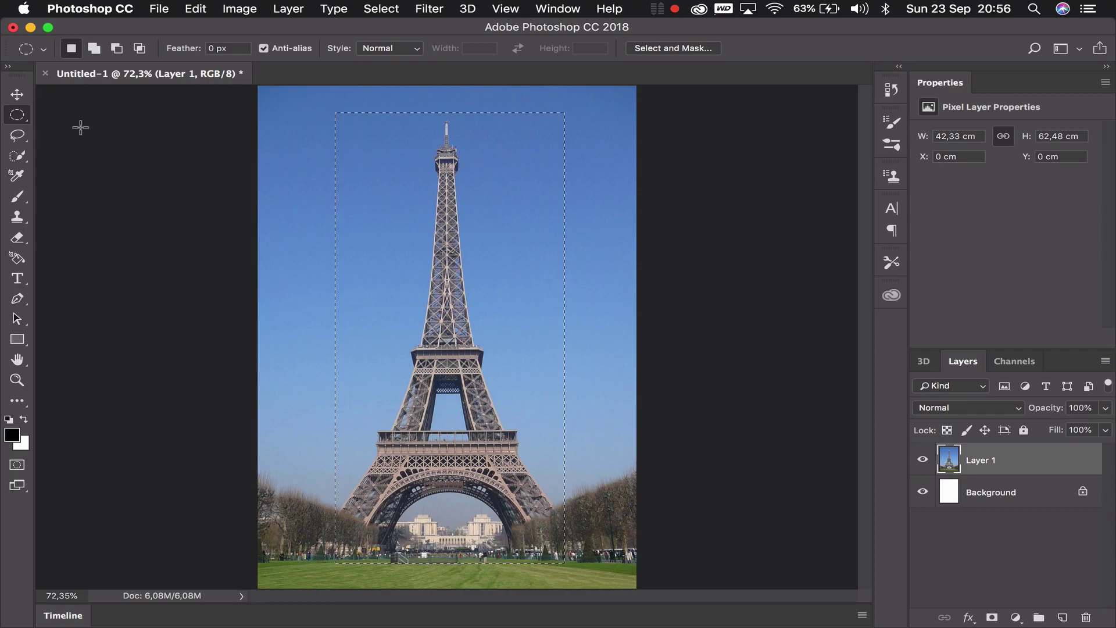
drag(291, 183, 563, 444)
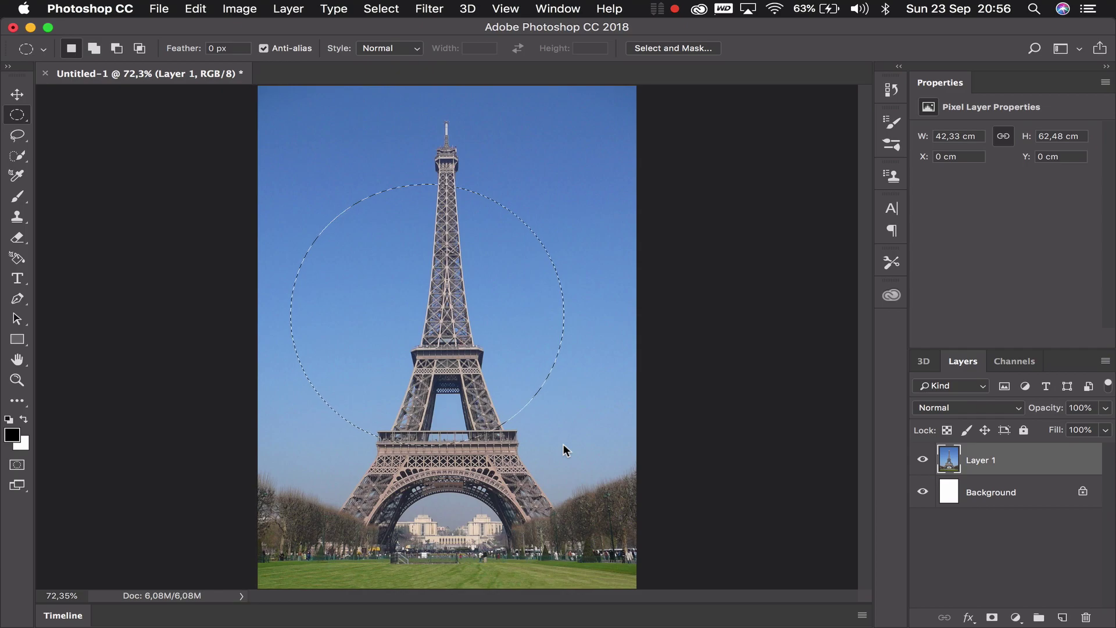
- Paste the oval tower cut-out into Illustrator, shrink it and rearrange the three cut-outs
key(super+c)
key(ctrl+Right)
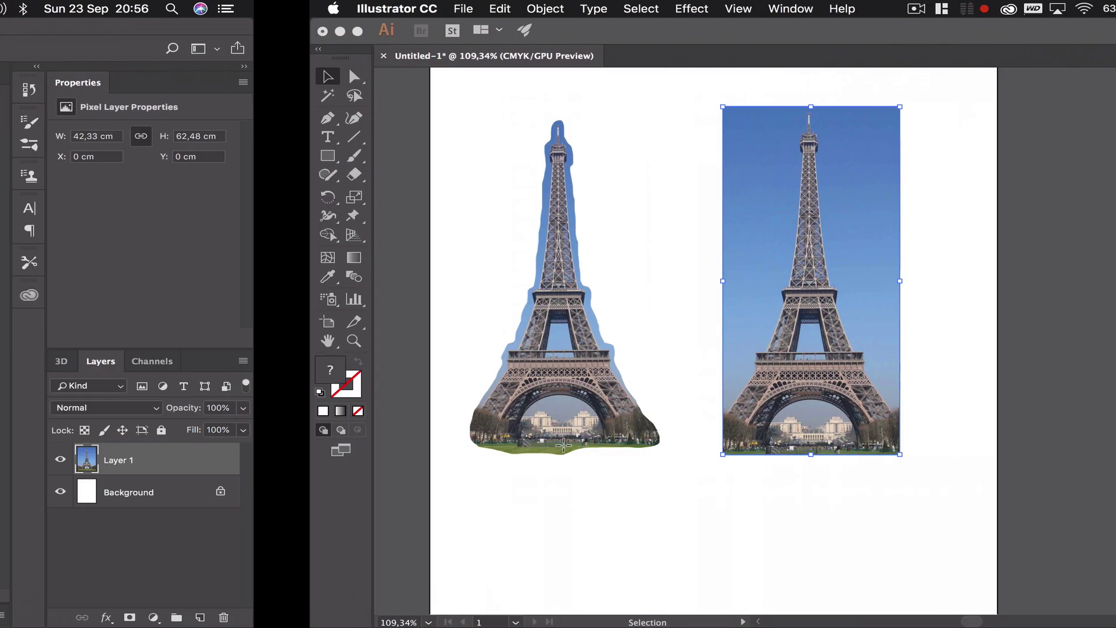
key(super+v)
scroll(599, 440, down, 5)
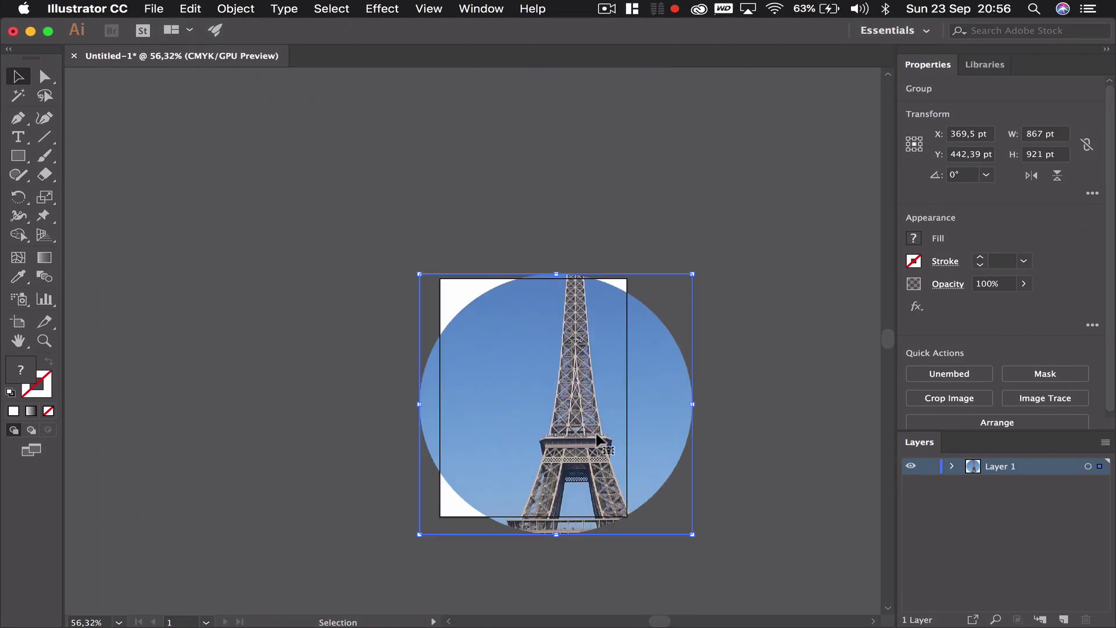
drag(684, 285, 583, 435)
drag(493, 424, 493, 384)
drag(558, 369, 565, 347)
scroll(523, 419, up, 5)
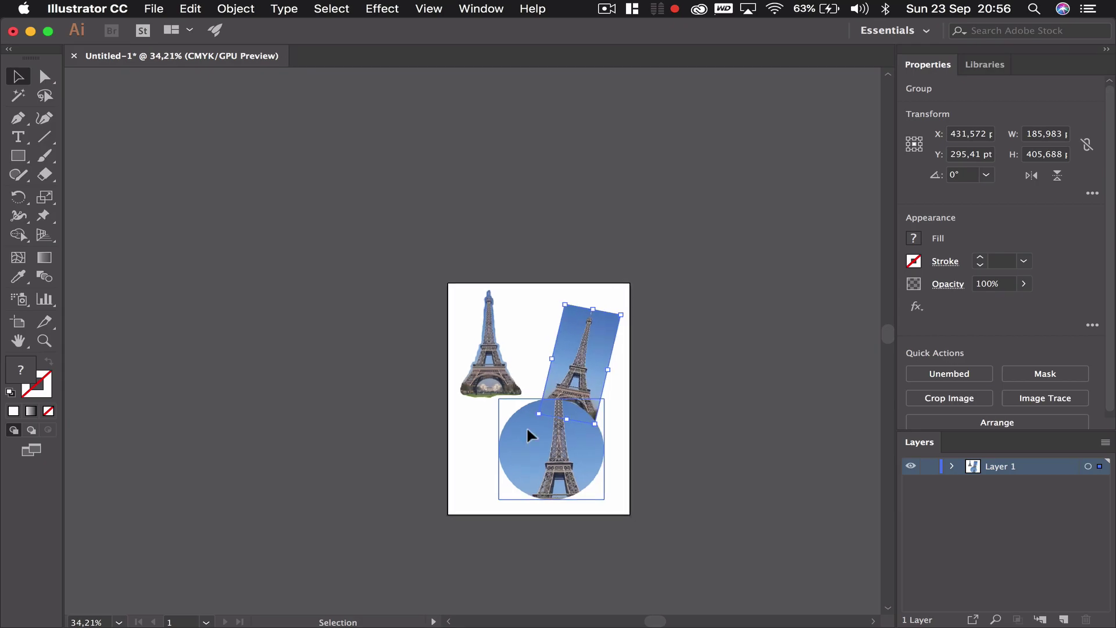
scroll(532, 437, up, 2)
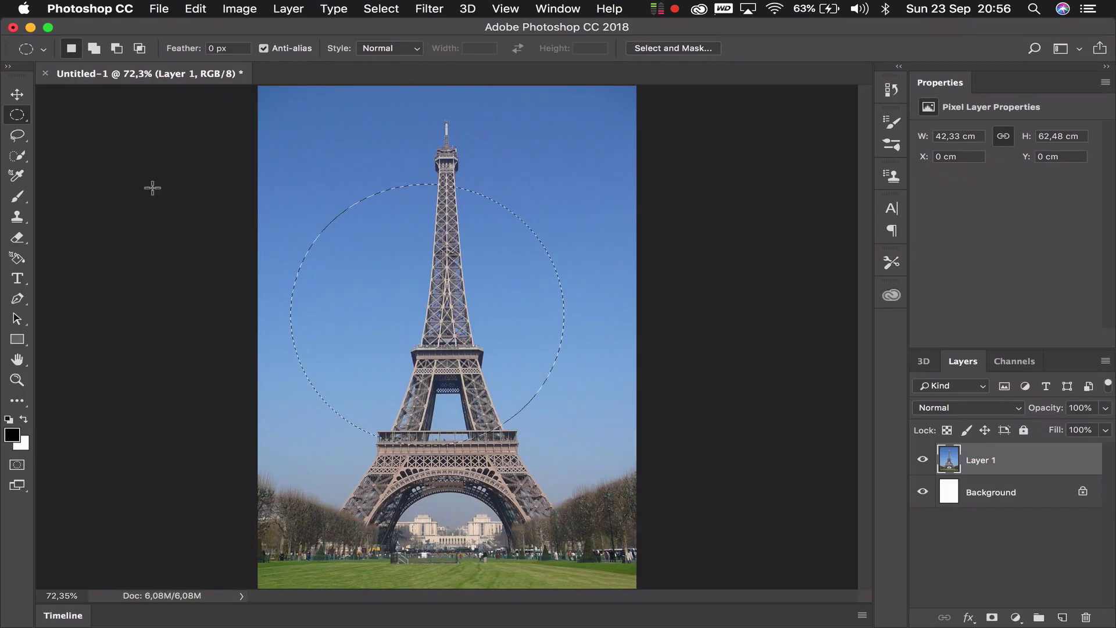
- Draw a rectangular selection around the tower and shift its pixels with the Move tool
click(17, 114)
click(63, 114)
drag(346, 121, 552, 527)
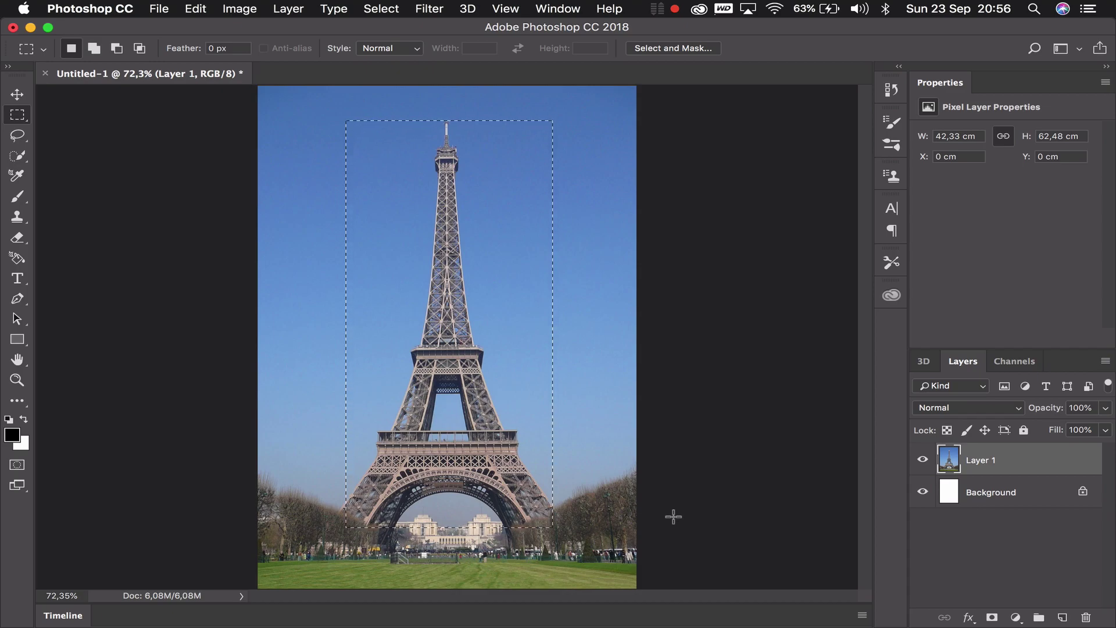
click(243, 196)
drag(358, 156, 558, 503)
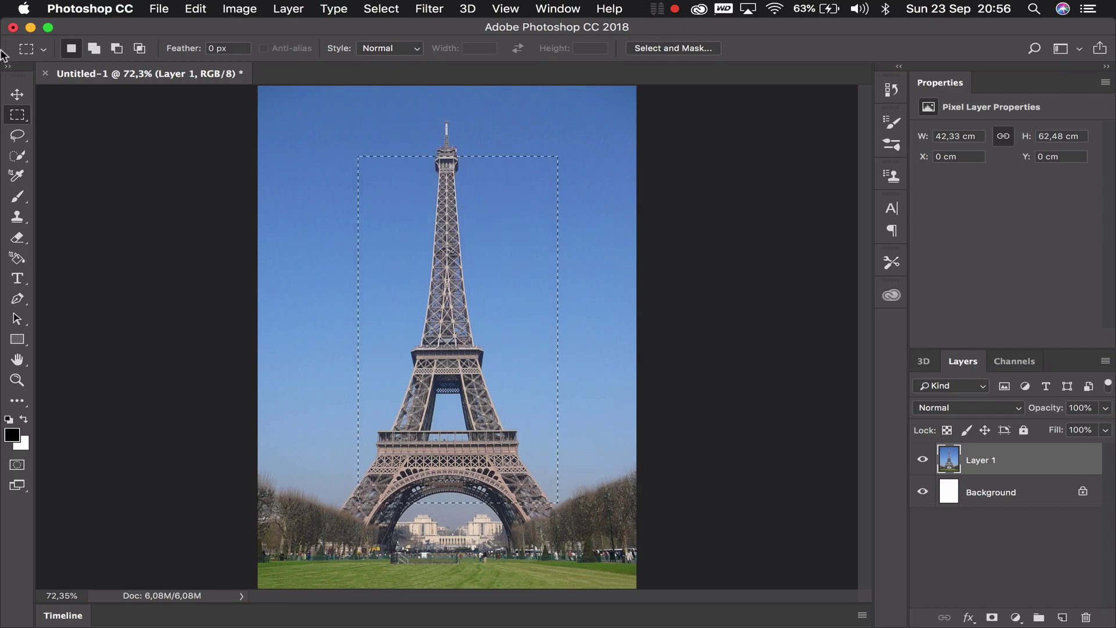
key(v)
drag(389, 248, 427, 275)
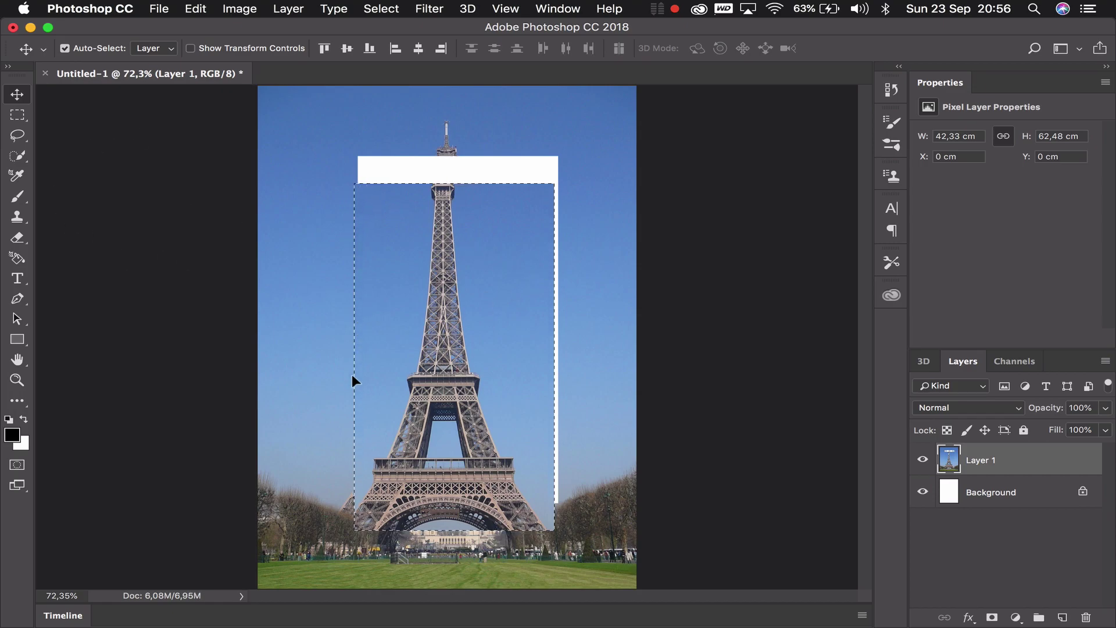
- Undo the pixel shift to restore the tower photo, then deselect
click(20, 121)
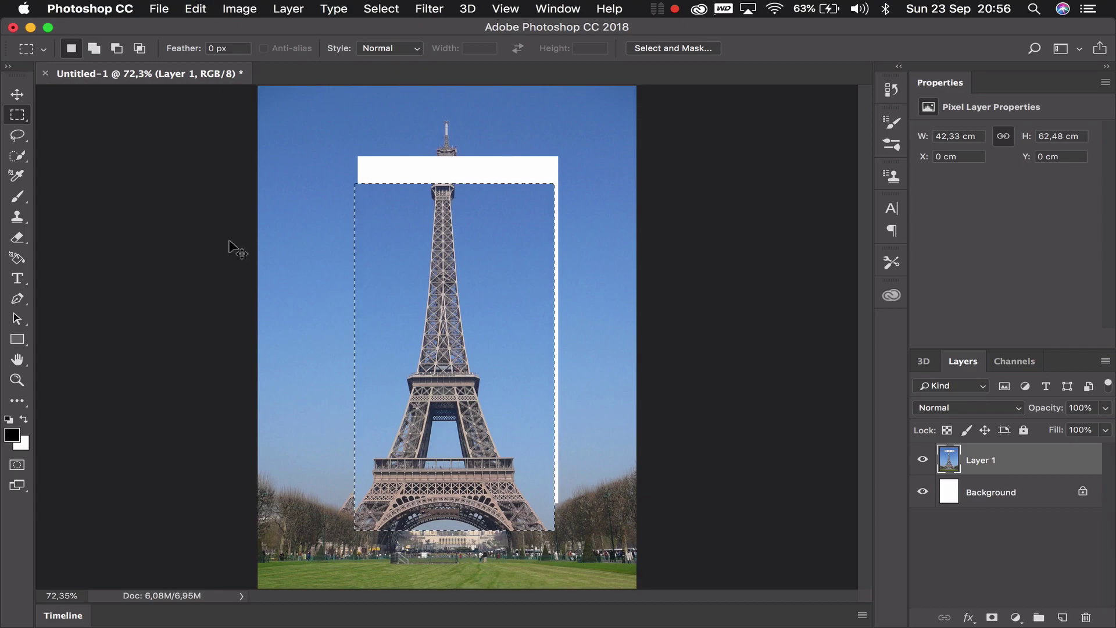
key(super+z)
key(alt+super+z)
key(alt+super+z)
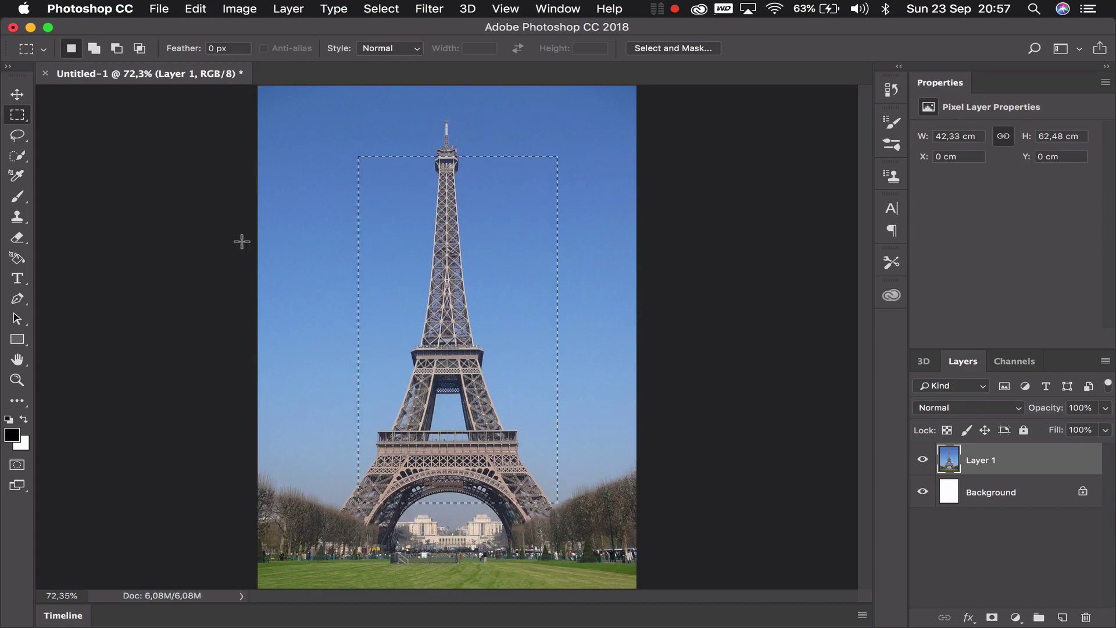
click(308, 270)
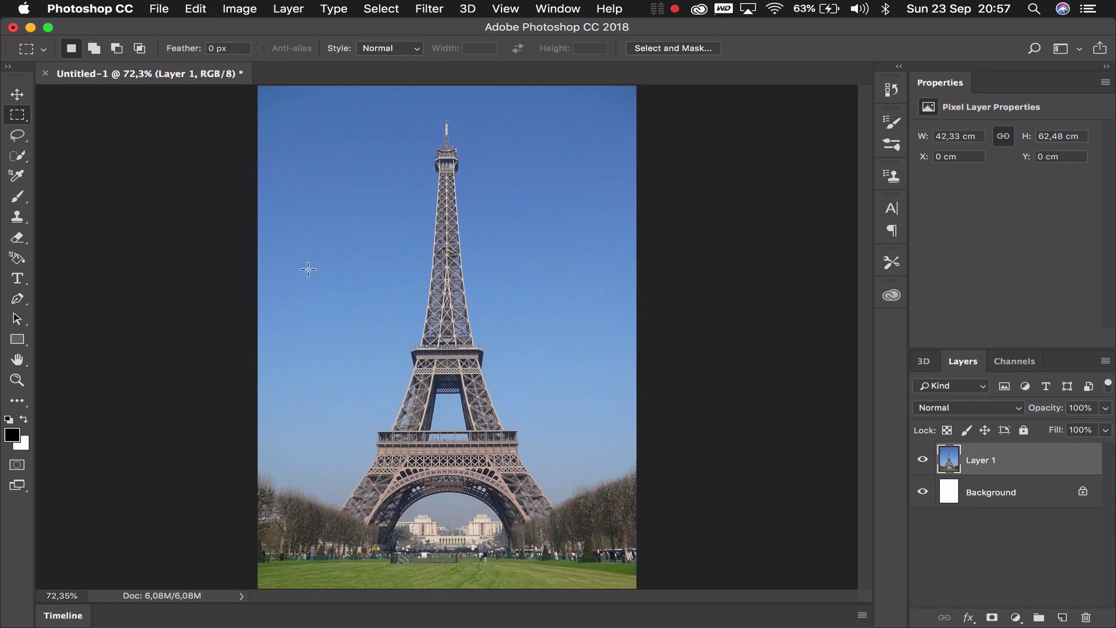